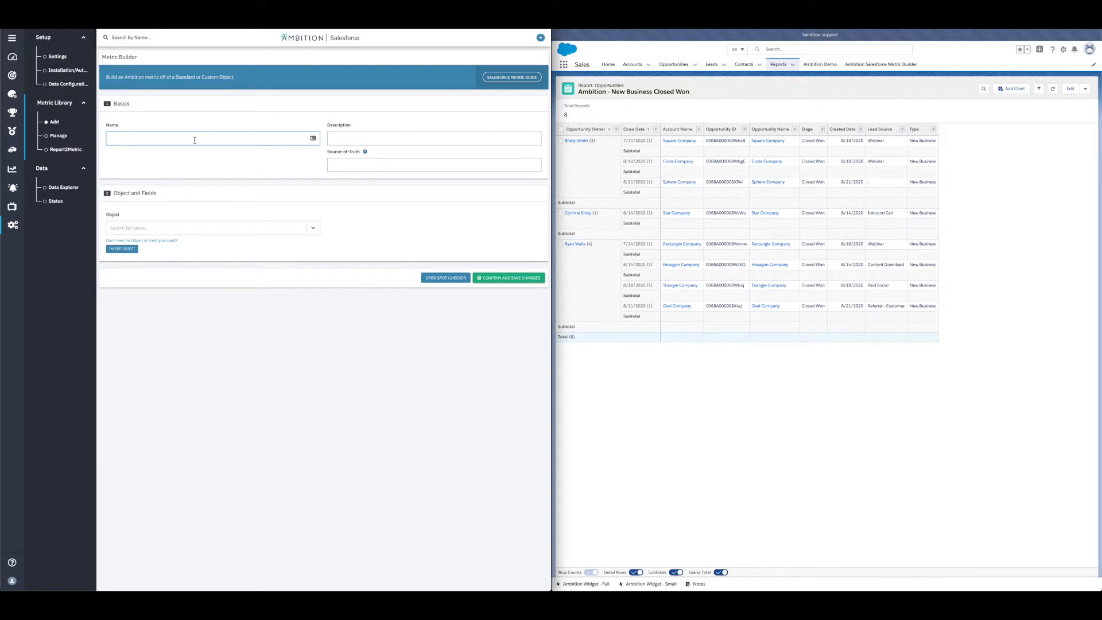
Name the metric "New Business Closed Won" and describe it as "All new Business Opportunities that have reached the Closed Won stage.".
{"action": "type", "text": "New Business Closed Won"}
{"action": "key", "text": "Tab"}
{"action": "type", "text": "All new Business Opportunities that have reached the Close"}
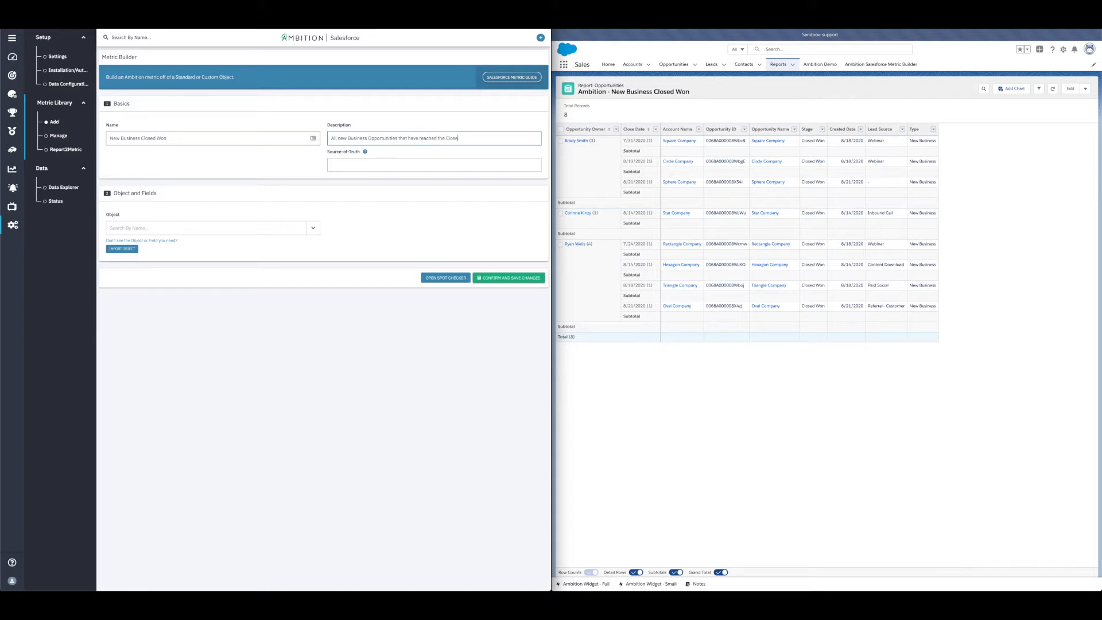
{"action": "type", "text": "d Won stage."}
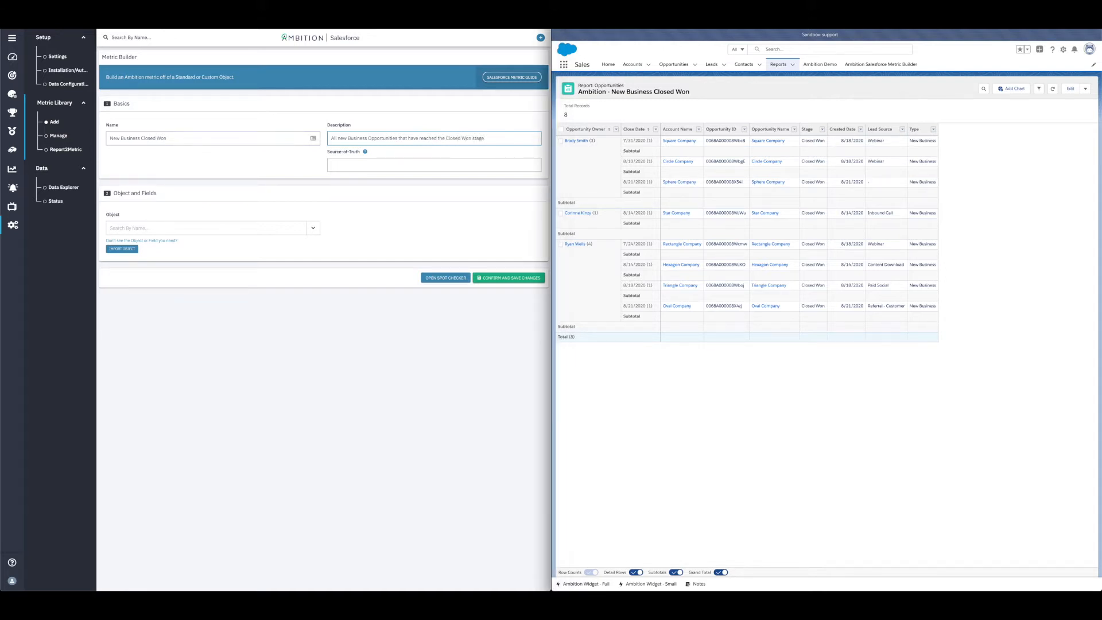
{"action": "left_click", "coordinate": [418, 165]}
{"action": "type", "text": "lightninglightning"}
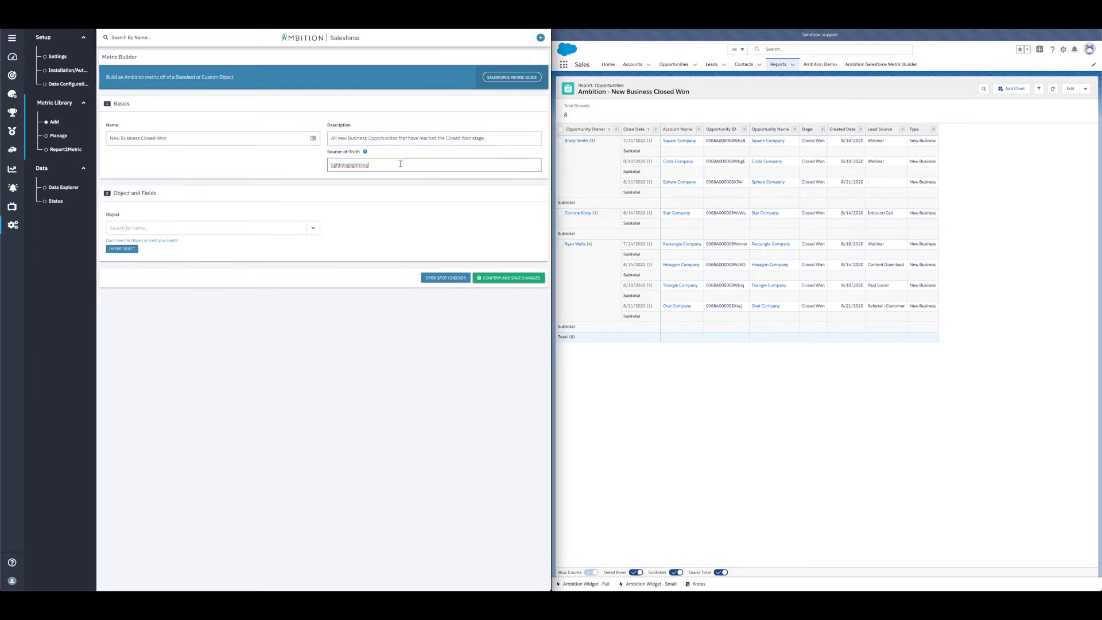
{"action": "key", "text": "BackSpace"}
{"action": "key", "text": "BackSpace"}
{"action": "key", "text": "BackSpace"}
{"action": "key", "text": "BackSpace"}
{"action": "key", "text": "BackSpace"}
{"action": "key", "text": "BackSpace"}
{"action": "key", "text": "BackSpace"}
{"action": "key", "text": "BackSpace"}
{"action": "key", "text": "BackSpace"}
{"action": "key", "text": "BackSpace"}
{"action": "key", "text": "BackSpace"}
{"action": "key", "text": "BackSpace"}
{"action": "key", "text": "BackSpace"}
{"action": "key", "text": "BackSpace"}
{"action": "key", "text": "BackSpace"}
{"action": "key", "text": "BackSpace"}
{"action": "key", "text": "BackSpace"}
{"action": "key", "text": "BackSpace"}
{"action": "type", "text": "https://ambition--support.lightning.force.com/lightning/r/Report/00O8A000000mHirUAE/view"}
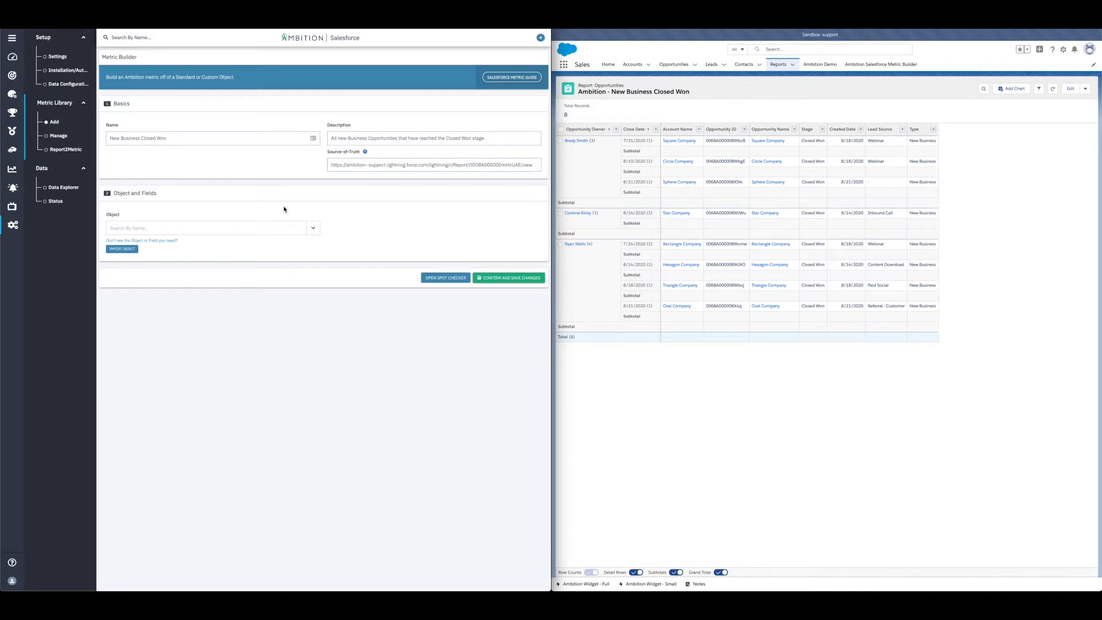
Base the metric on the Opportunity object and use Owner ID as its user field.
{"action": "left_click", "coordinate": [284, 236]}
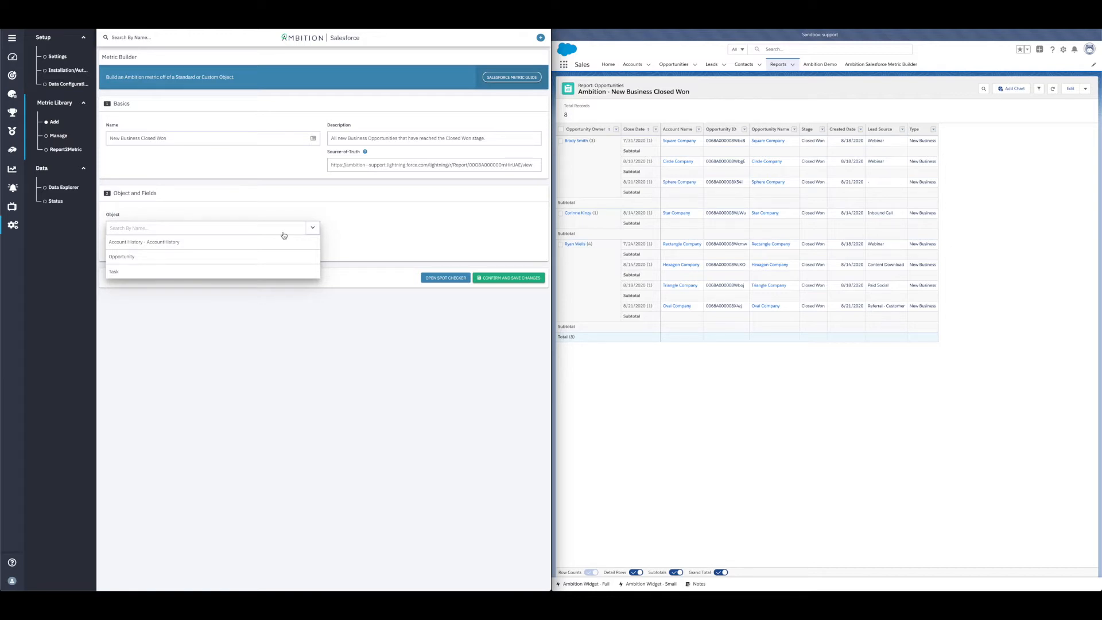
{"action": "left_click", "coordinate": [242, 259]}
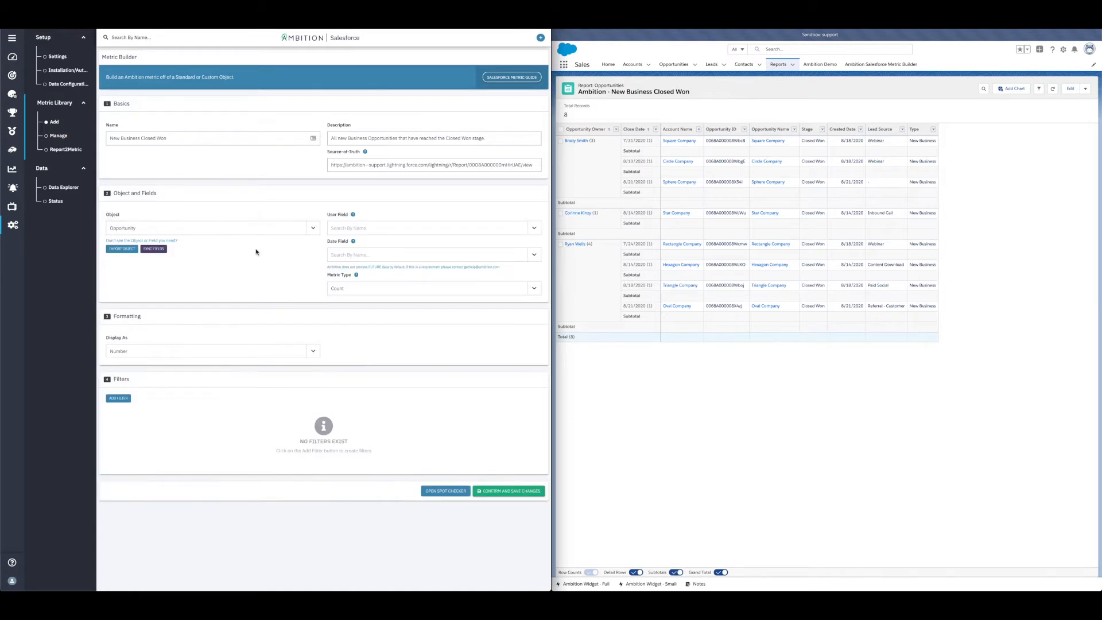
{"action": "left_click", "coordinate": [347, 228]}
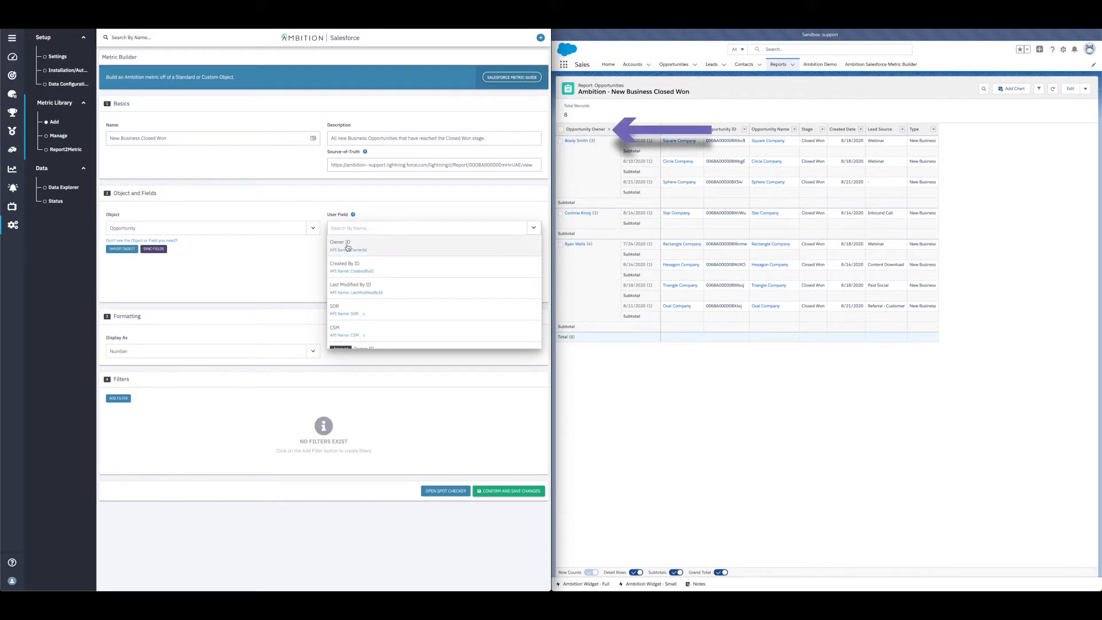
{"action": "left_click", "coordinate": [348, 246]}
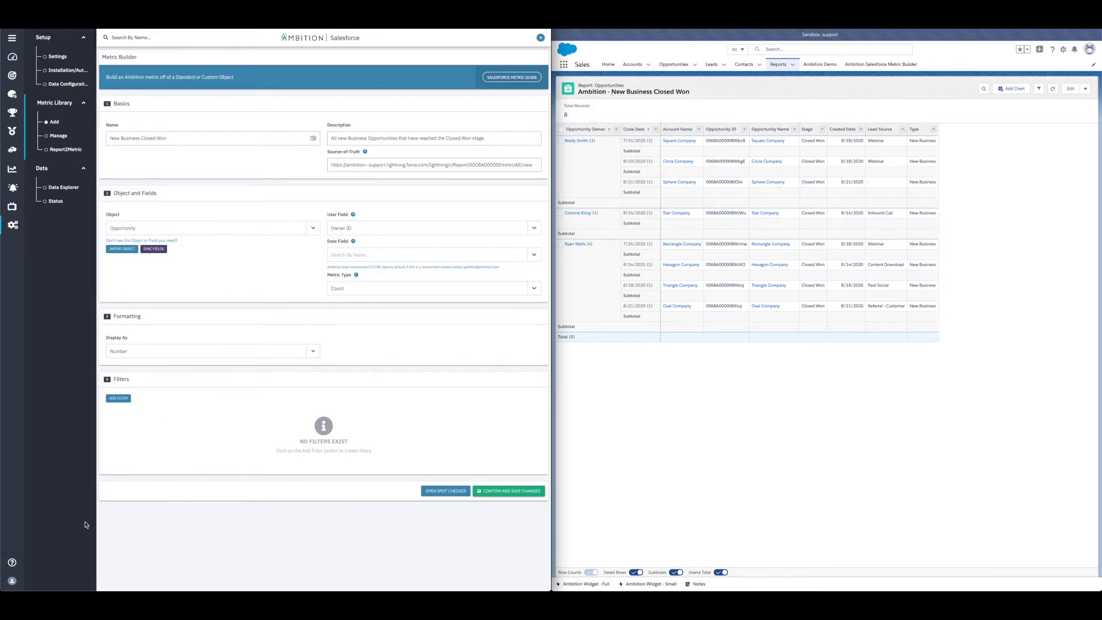
Set the metric's date field to Close Date and its display format to Number.
{"action": "left_click", "coordinate": [339, 257]}
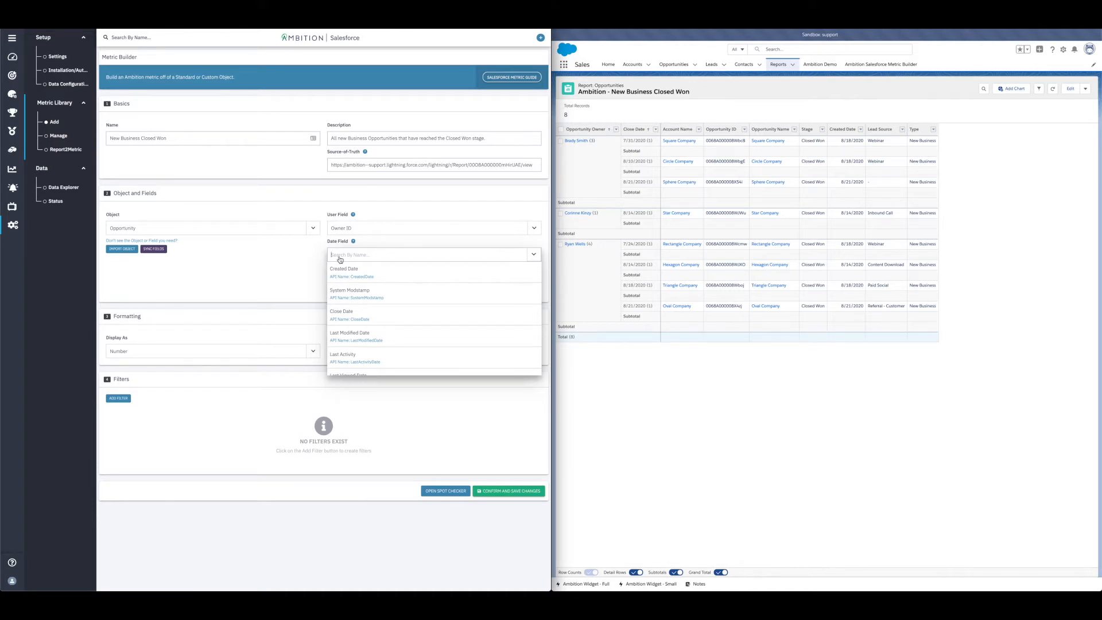
{"action": "left_click", "coordinate": [346, 318]}
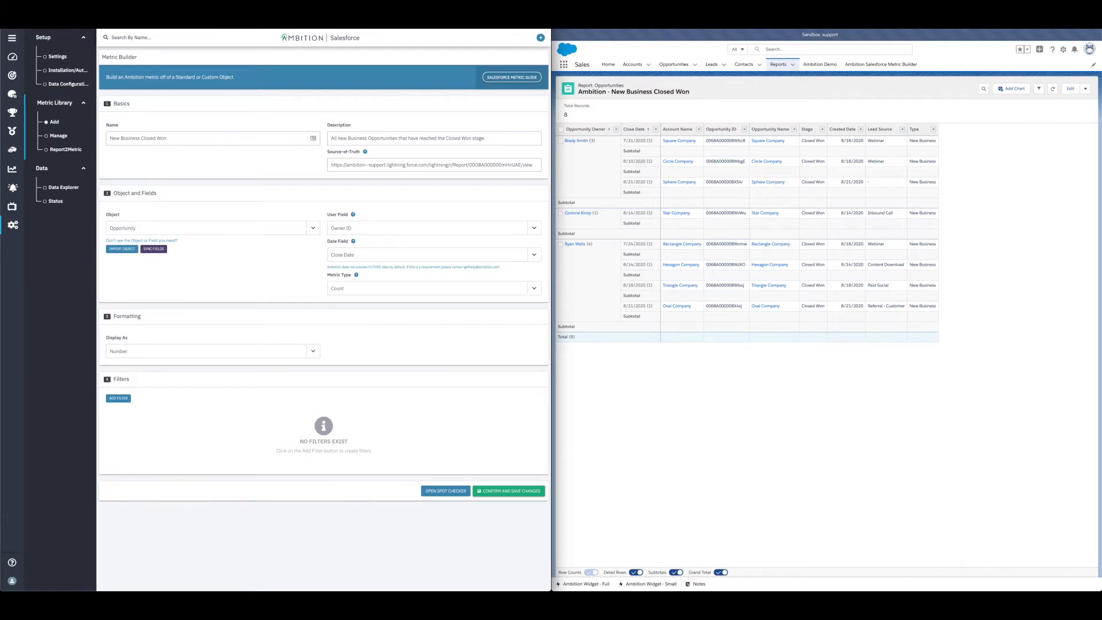
{"action": "left_click", "coordinate": [156, 352]}
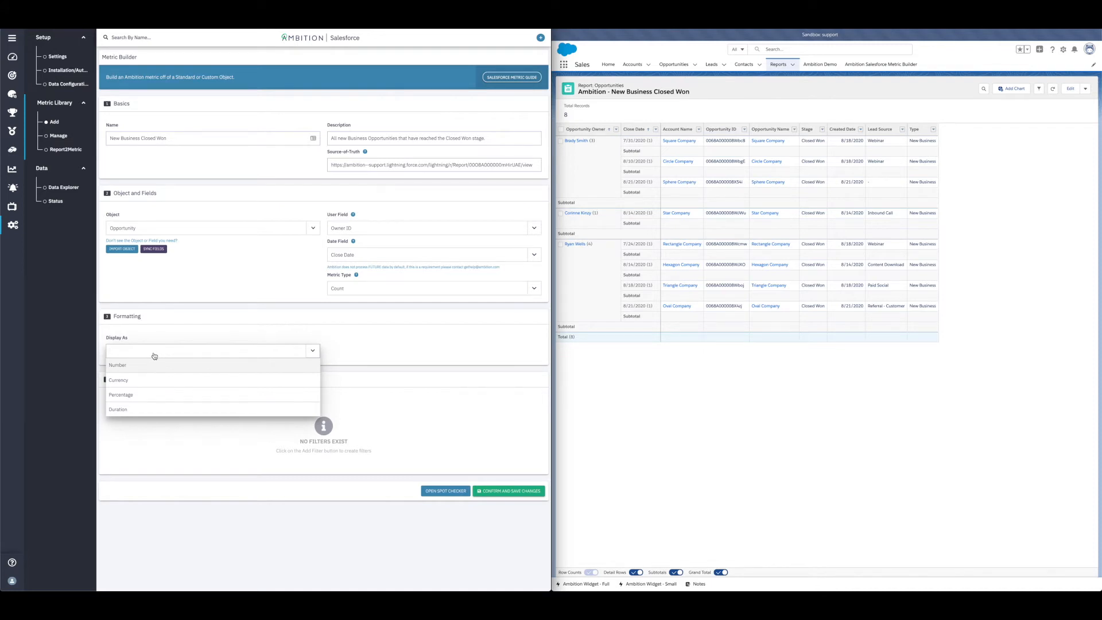
{"action": "left_click", "coordinate": [146, 365]}
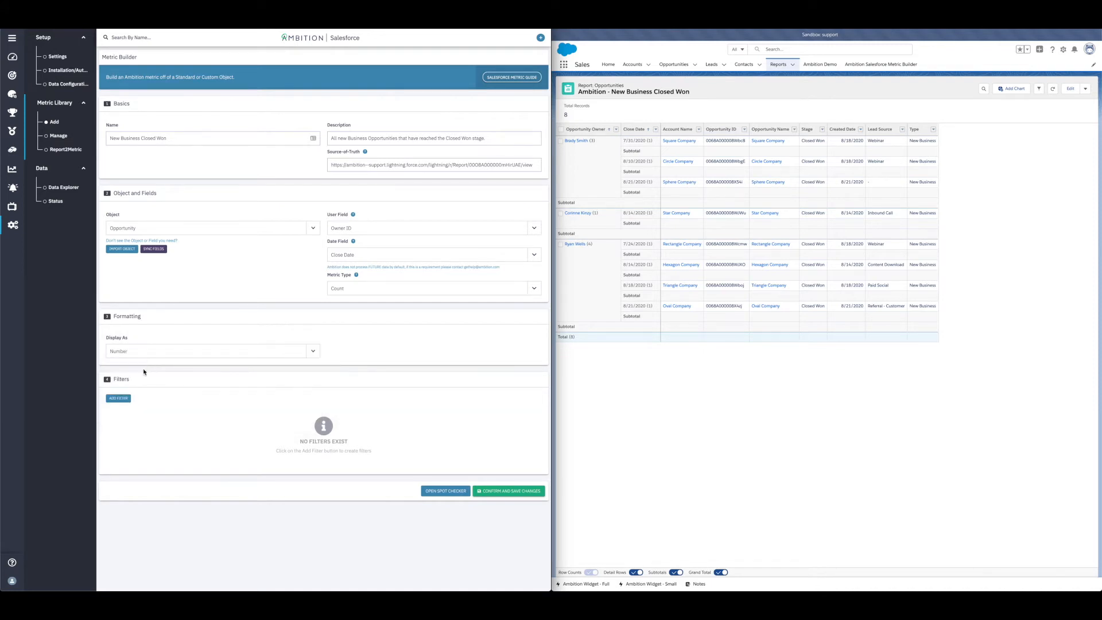
Add a filter requiring that Opportunity Type equals New Business.
{"action": "left_click", "coordinate": [128, 402]}
{"action": "left_click", "coordinate": [153, 434]}
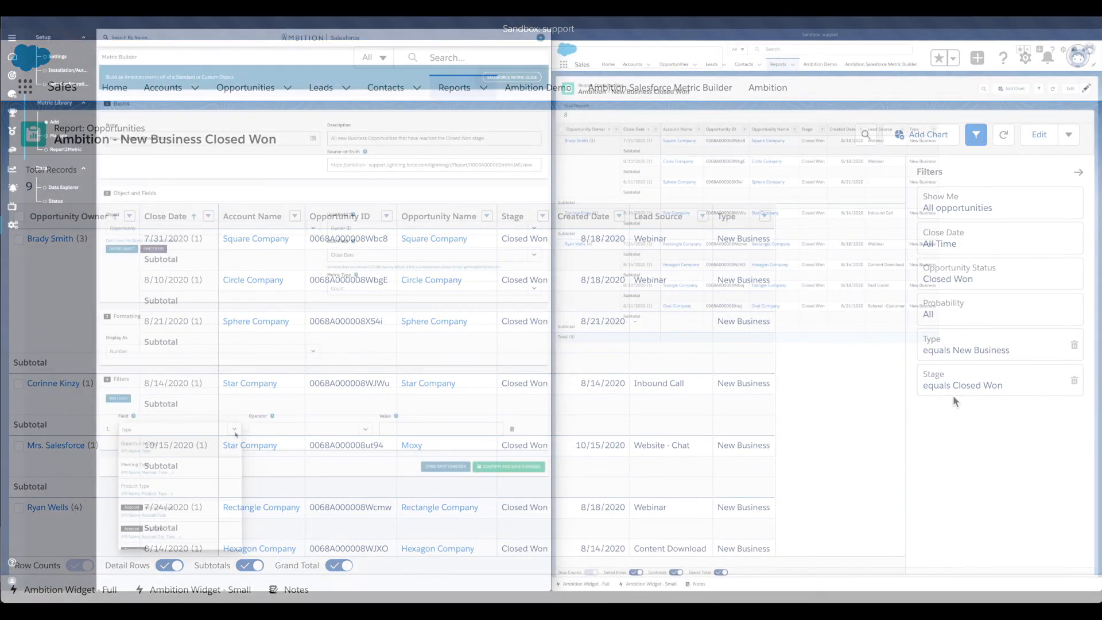
{"action": "left_click", "coordinate": [284, 430]}
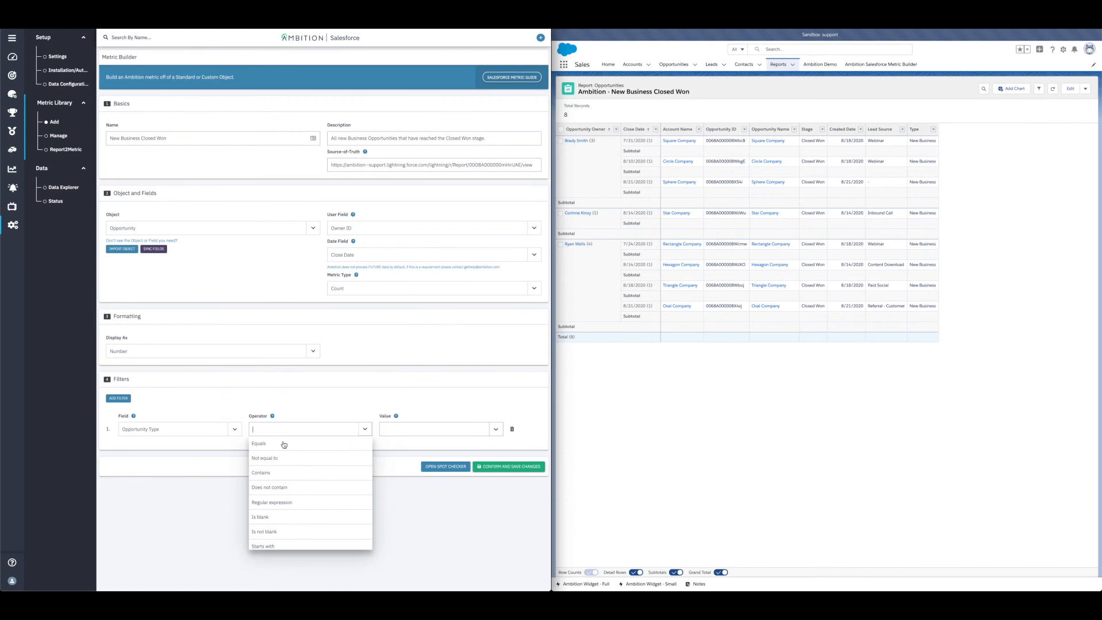
{"action": "left_click", "coordinate": [284, 445]}
{"action": "left_click", "coordinate": [493, 432]}
{"action": "left_click", "coordinate": [407, 445]}
Add a second filter requiring that Stage equals Closed Won.
{"action": "left_click", "coordinate": [119, 398]}
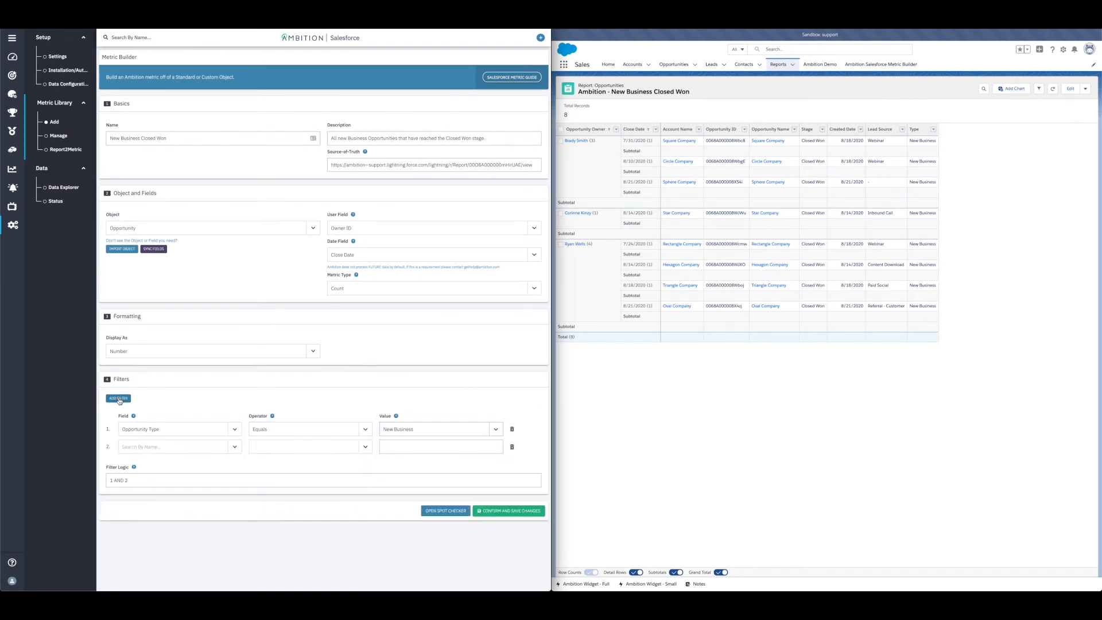
{"action": "left_click", "coordinate": [157, 450]}
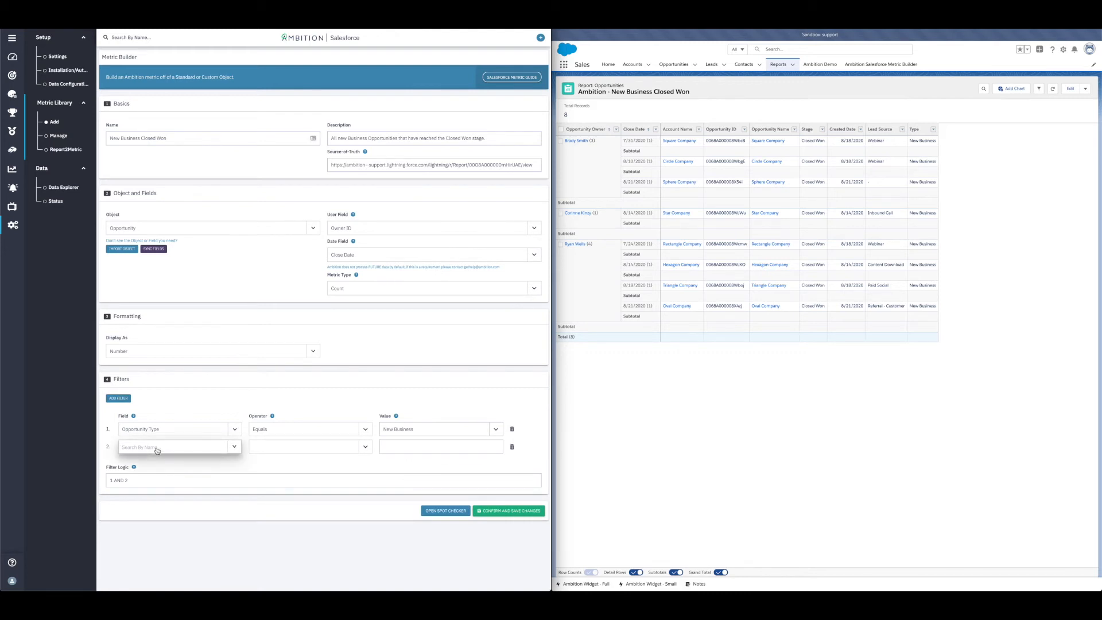
{"action": "type", "text": "stage"}
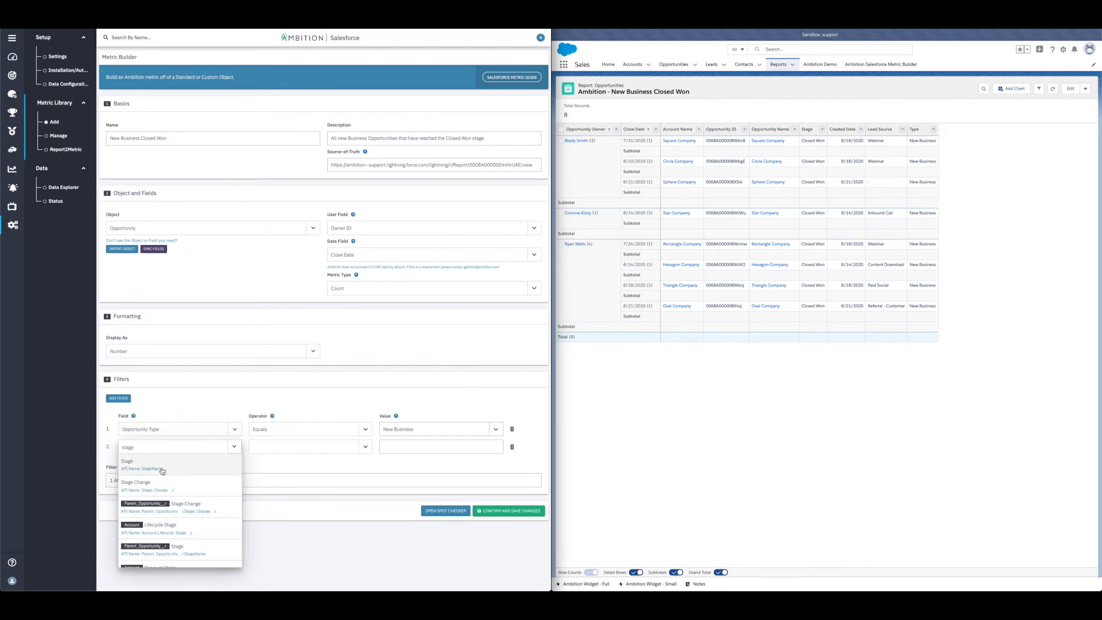
{"action": "key", "text": "Return"}
{"action": "left_click", "coordinate": [281, 451]}
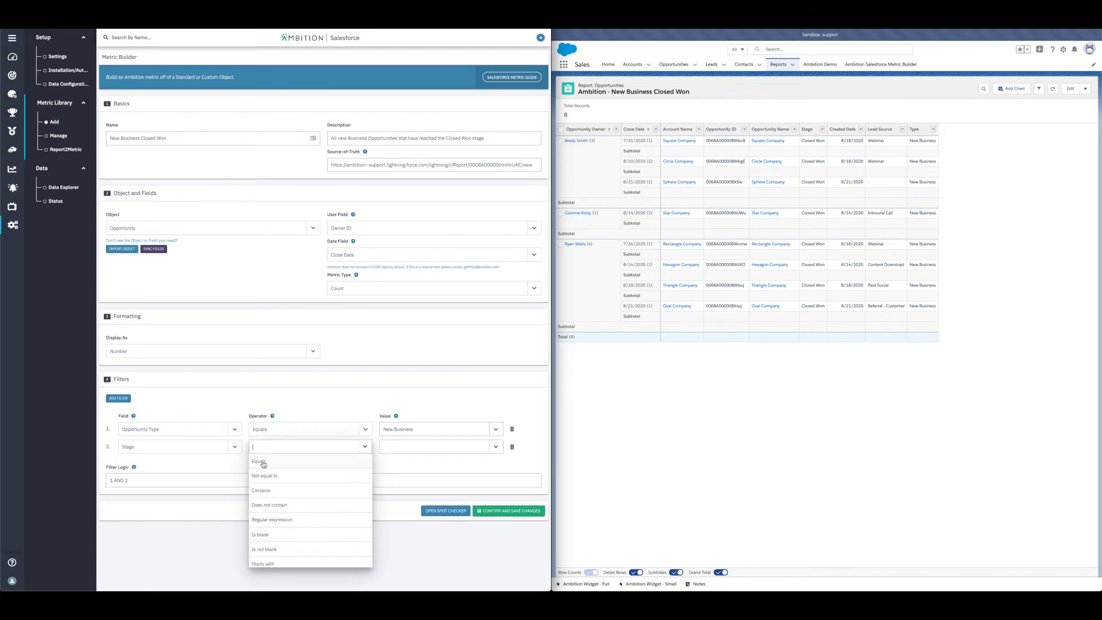
{"action": "left_click", "coordinate": [264, 465]}
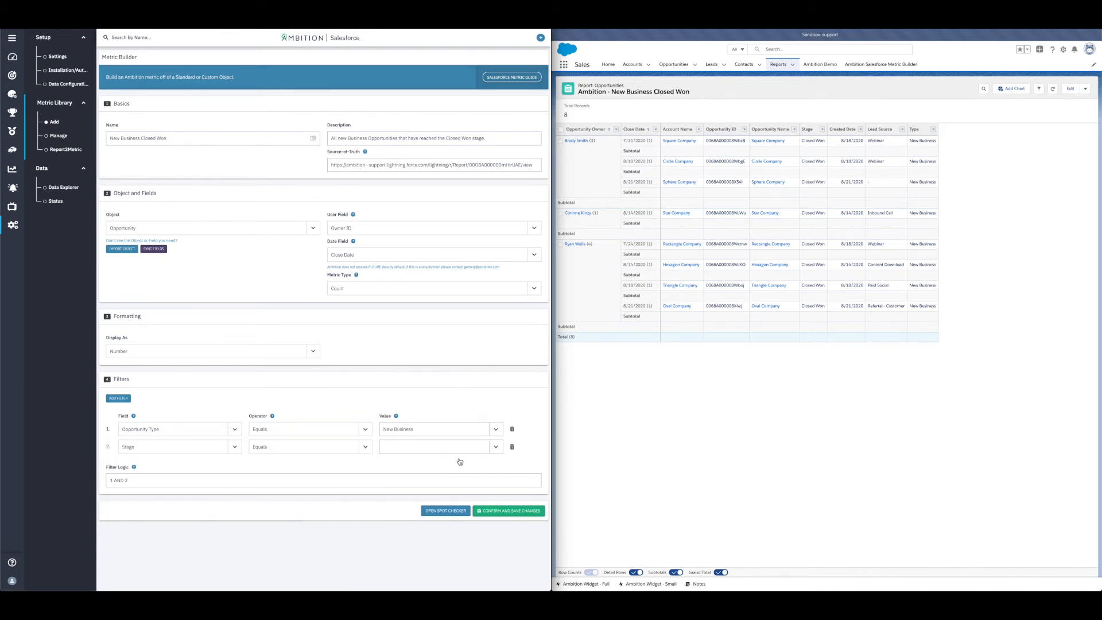
{"action": "left_click", "coordinate": [432, 450]}
{"action": "left_click", "coordinate": [416, 553]}
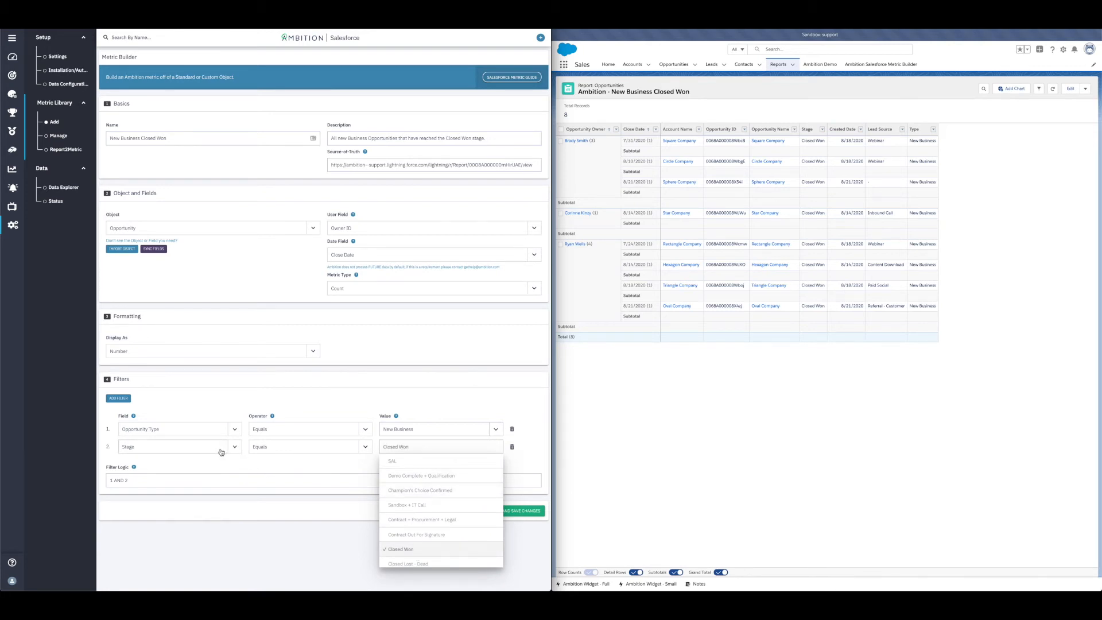
{"action": "left_click", "coordinate": [395, 517]}
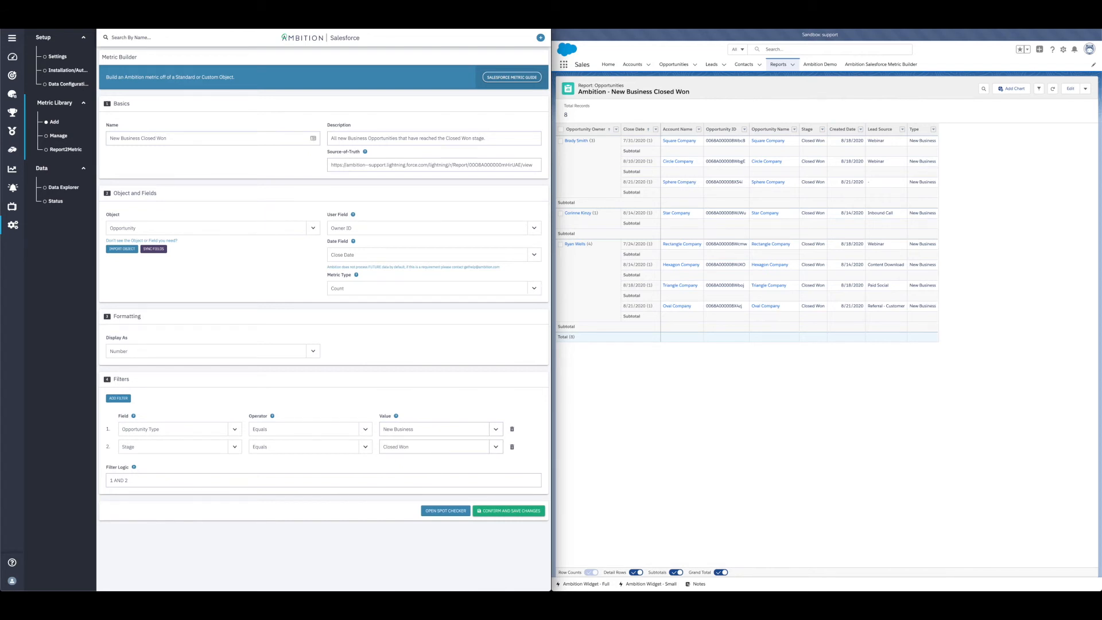
Run a spot check of the metric for August 21, 2020 on the user who owns the Oval Company opportunity.
{"action": "left_click", "coordinate": [452, 512]}
{"action": "scroll", "coordinate": [384, 498], "scroll_direction": "down", "scroll_amount": 1}
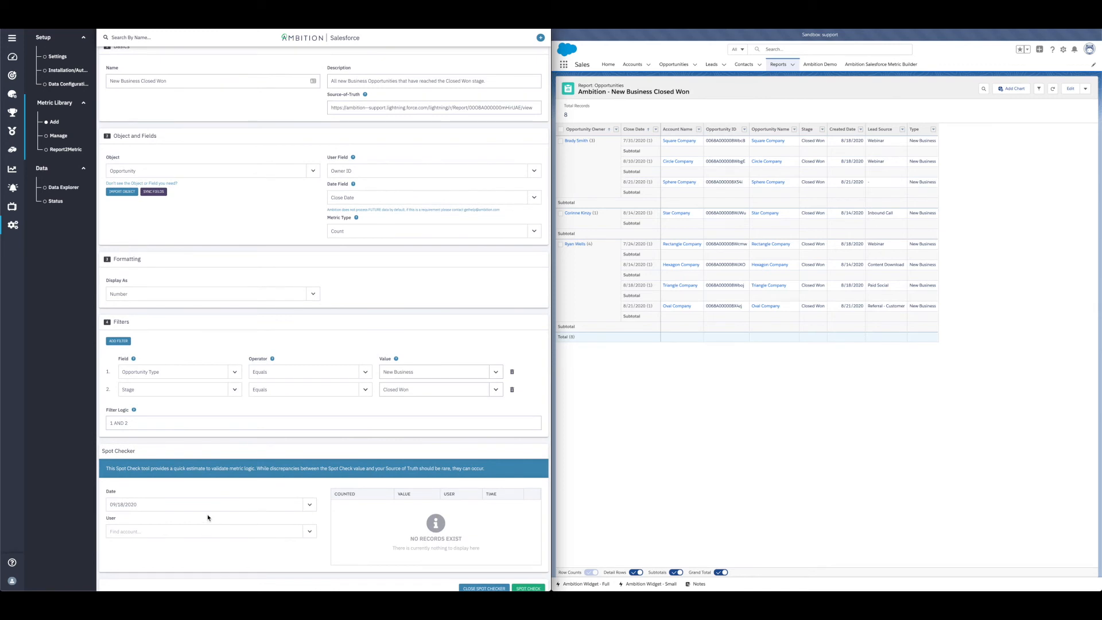
{"action": "scroll", "coordinate": [208, 518], "scroll_direction": "down", "scroll_amount": 1}
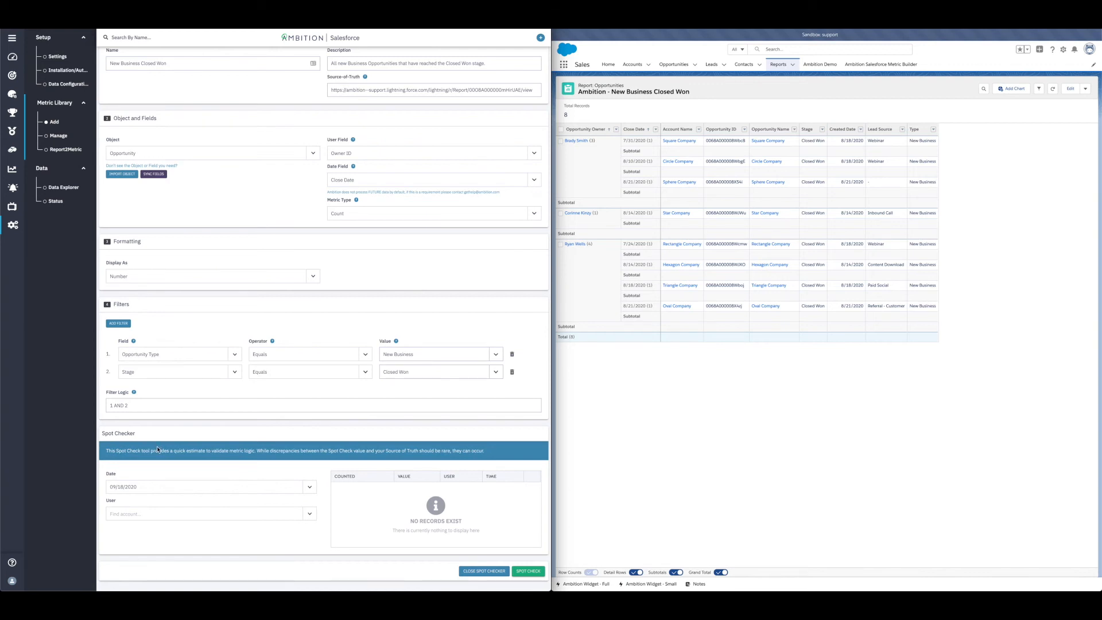
{"action": "left_click", "coordinate": [174, 488]}
{"action": "left_click", "coordinate": [184, 487]}
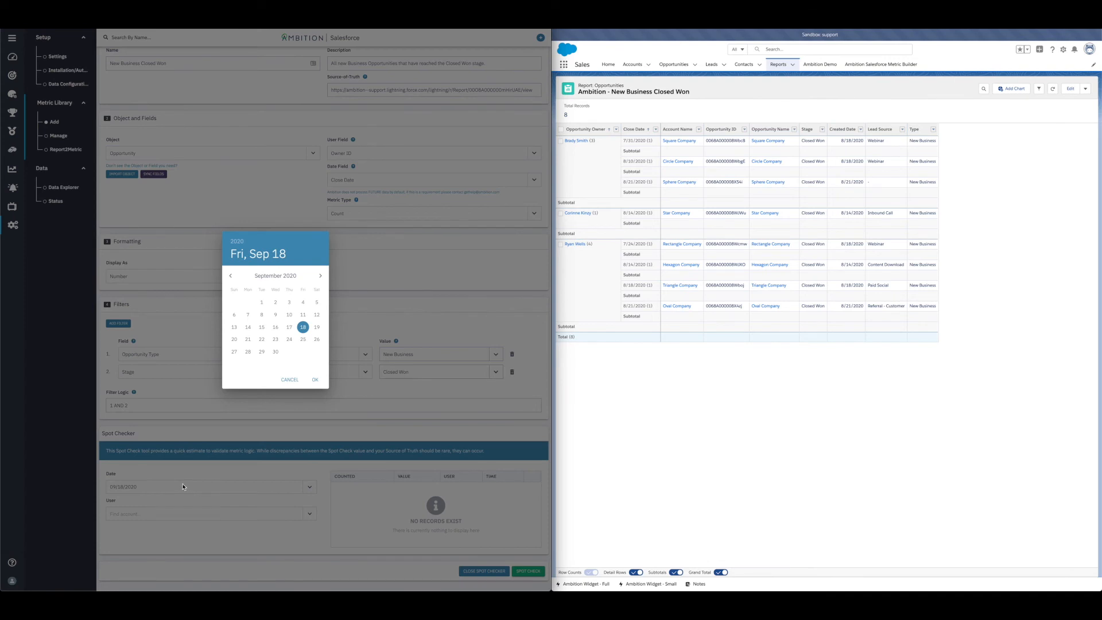
{"action": "left_click", "coordinate": [232, 281]}
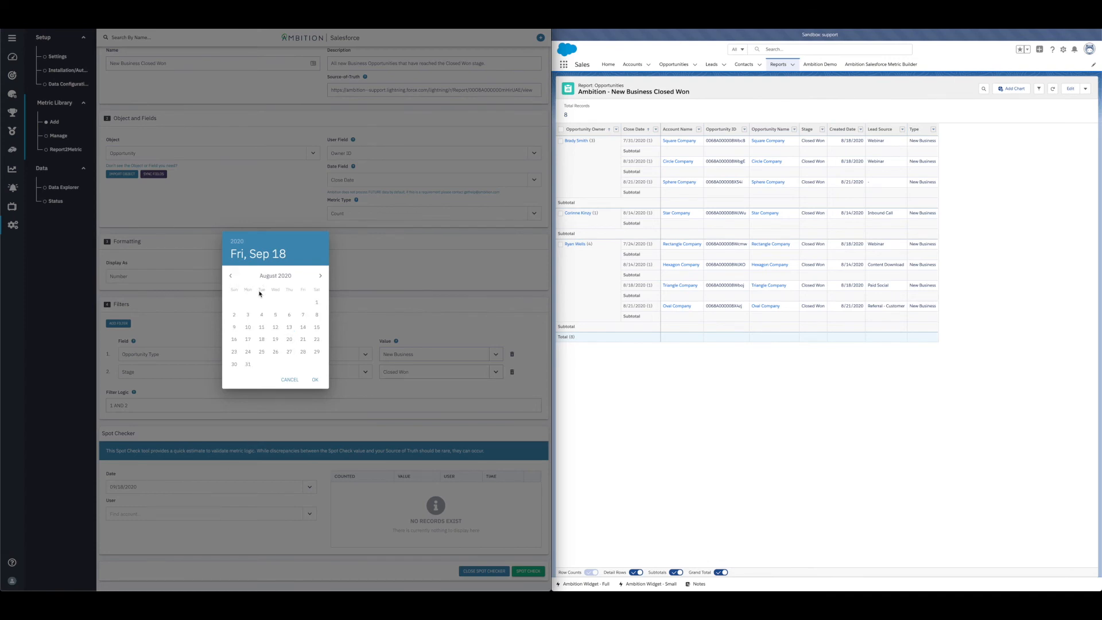
{"action": "left_click", "coordinate": [303, 340]}
{"action": "left_click", "coordinate": [264, 515]}
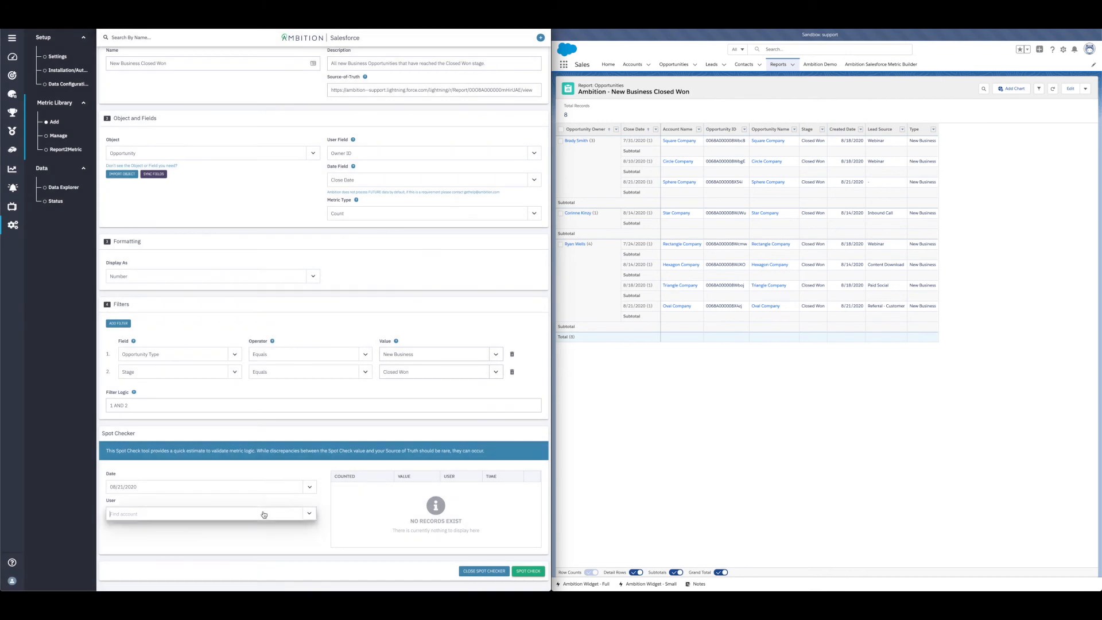
{"action": "left_click", "coordinate": [221, 495]}
{"action": "left_click", "coordinate": [519, 572]}
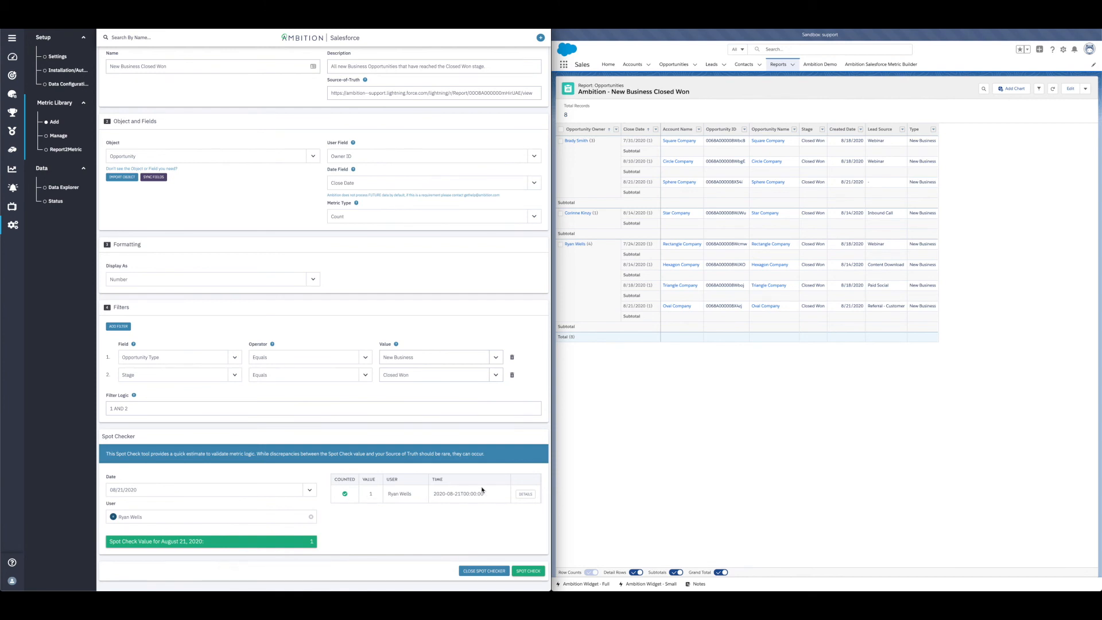
Review the details of the record counted by the spot check, then close the spot checker.
{"action": "left_click", "coordinate": [519, 494]}
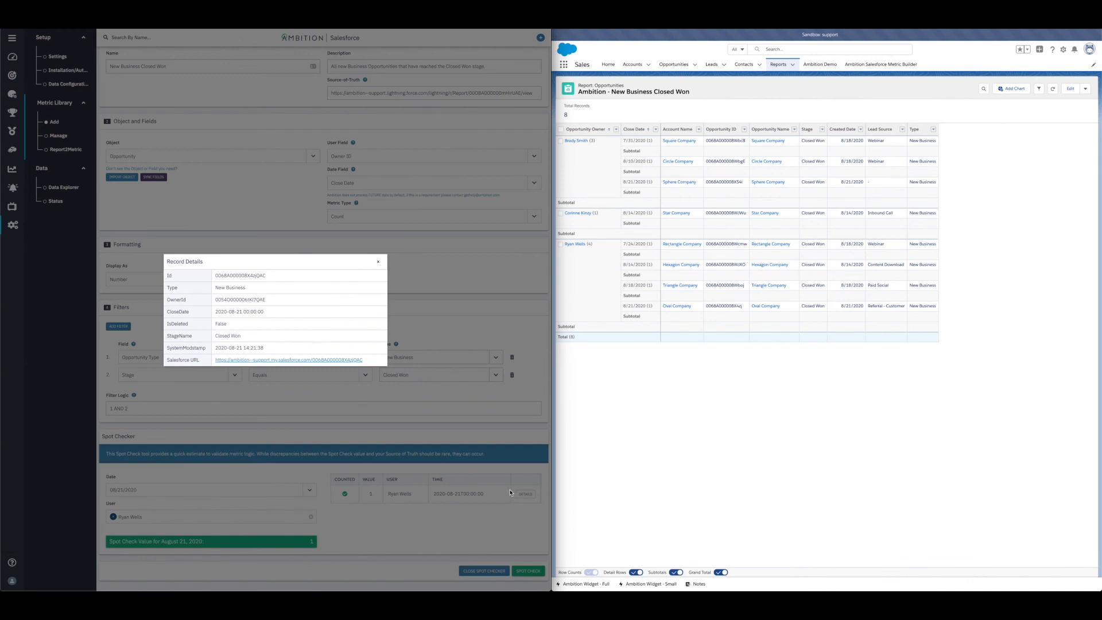
{"action": "left_click", "coordinate": [487, 492]}
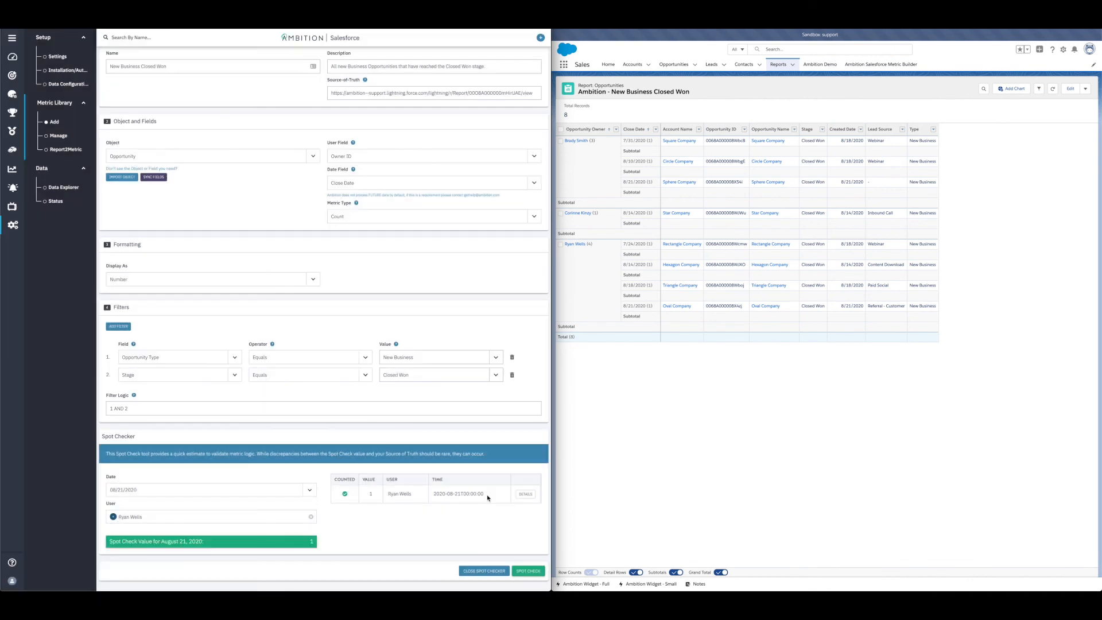
{"action": "left_click", "coordinate": [484, 571]}
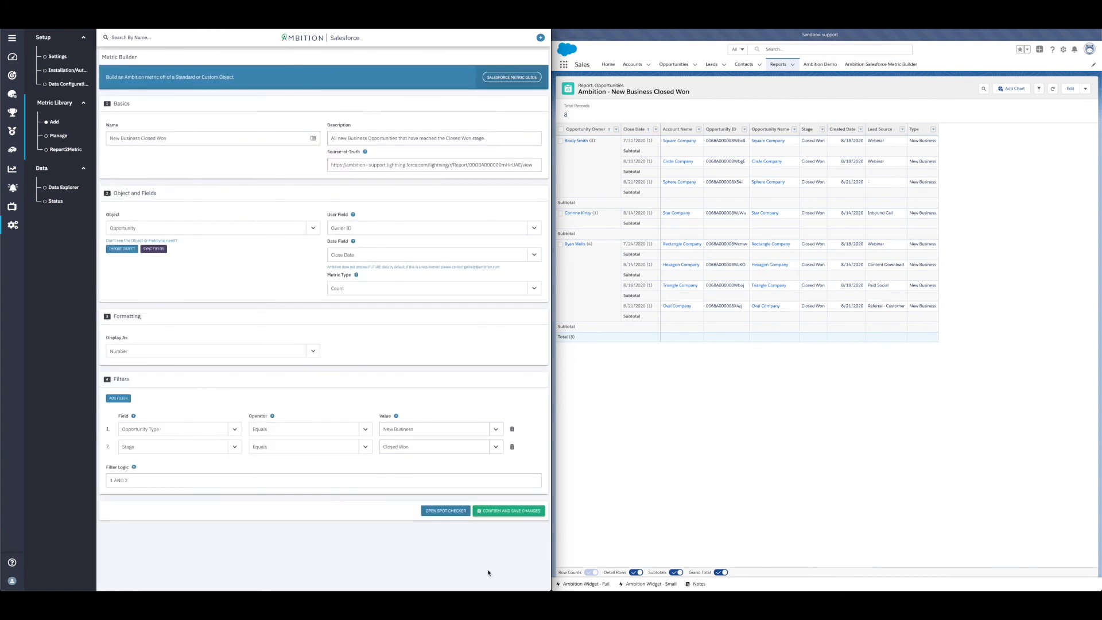